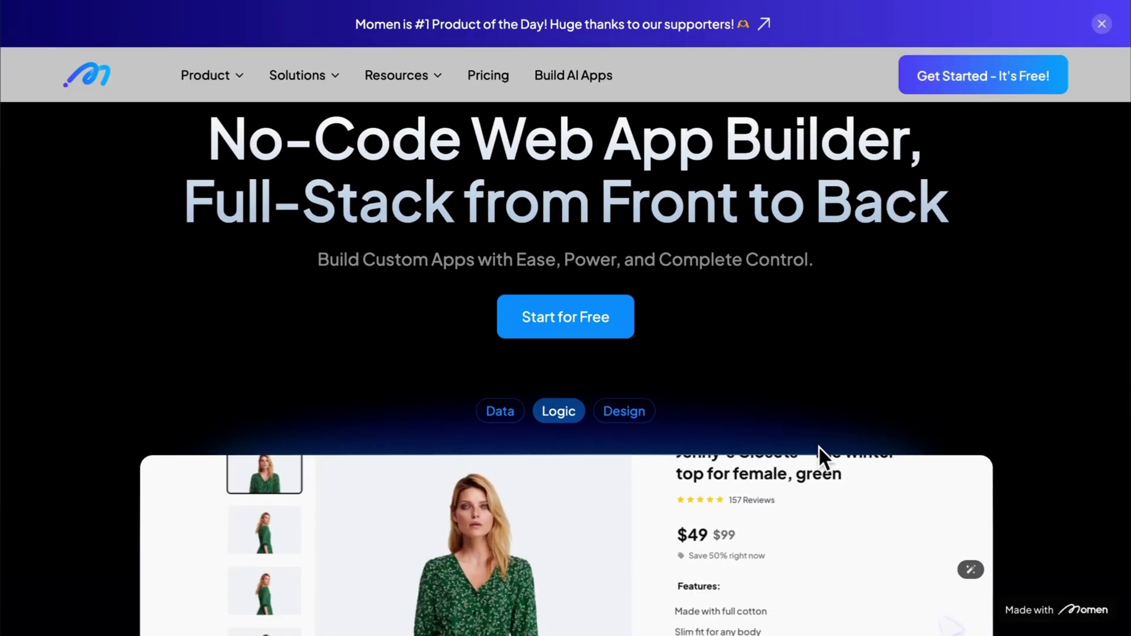
{"action": "scroll", "coordinate": [819, 448], "scroll_direction": "down", "scroll_amount": 5}
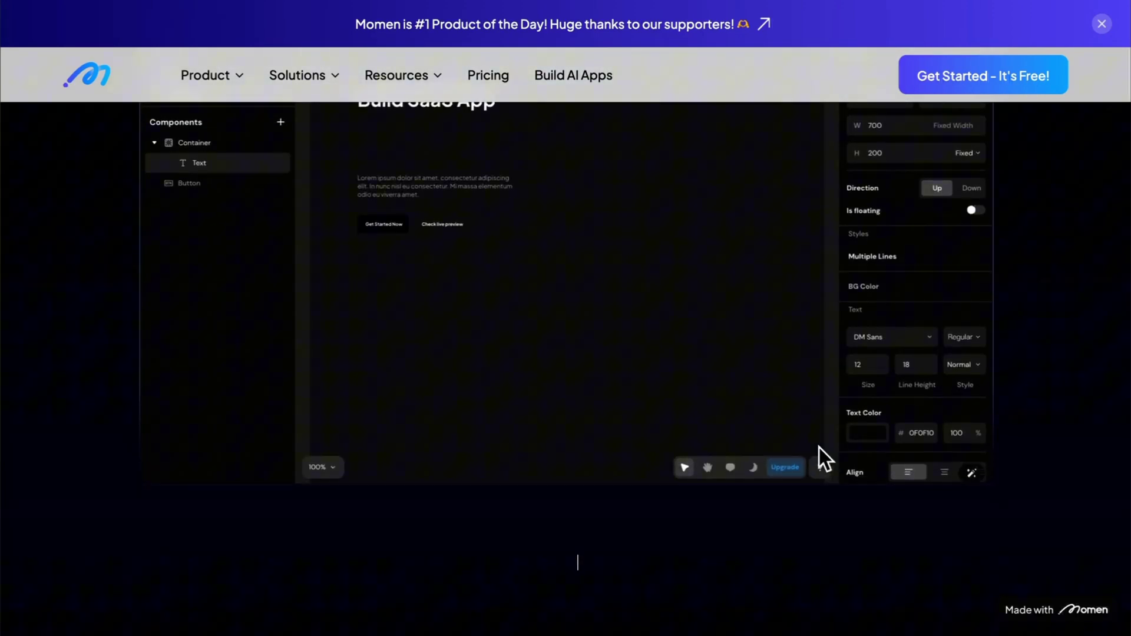
{"action": "scroll", "coordinate": [820, 448], "scroll_direction": "down", "scroll_amount": 5}
{"action": "scroll", "coordinate": [819, 448], "scroll_direction": "down", "scroll_amount": 5}
{"action": "scroll", "coordinate": [821, 448], "scroll_direction": "down", "scroll_amount": 3}
{"action": "scroll", "coordinate": [821, 447], "scroll_direction": "down", "scroll_amount": 1}
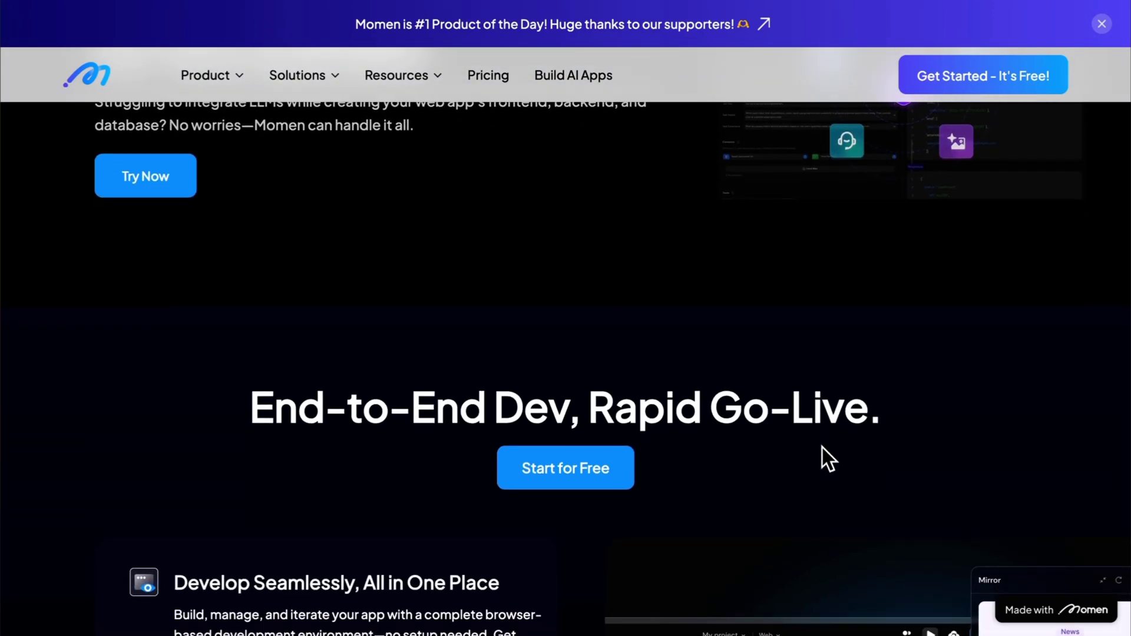
{"action": "scroll", "coordinate": [822, 447], "scroll_direction": "down", "scroll_amount": 2}
{"action": "scroll", "coordinate": [822, 446], "scroll_direction": "down", "scroll_amount": 5}
{"action": "scroll", "coordinate": [822, 449], "scroll_direction": "down", "scroll_amount": 4}
{"action": "scroll", "coordinate": [823, 449], "scroll_direction": "down", "scroll_amount": 2}
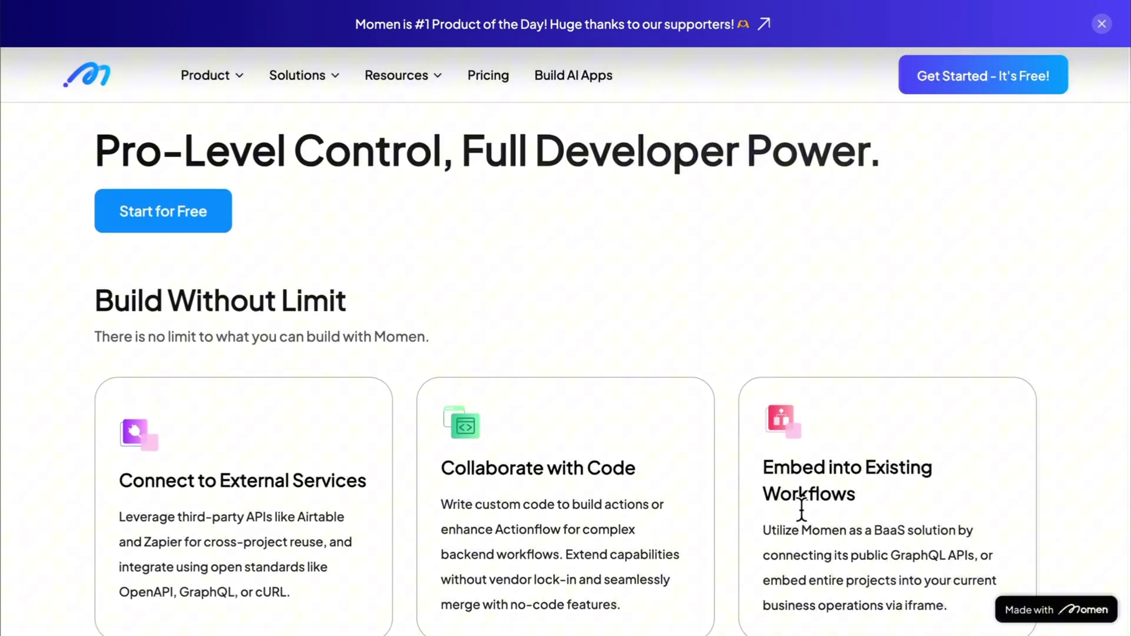
{"action": "scroll", "coordinate": [803, 505], "scroll_direction": "down", "scroll_amount": 4}
{"action": "scroll", "coordinate": [773, 530], "scroll_direction": "down", "scroll_amount": 3}
{"action": "scroll", "coordinate": [748, 522], "scroll_direction": "down", "scroll_amount": 2}
{"action": "scroll", "coordinate": [766, 510], "scroll_direction": "down", "scroll_amount": 3}
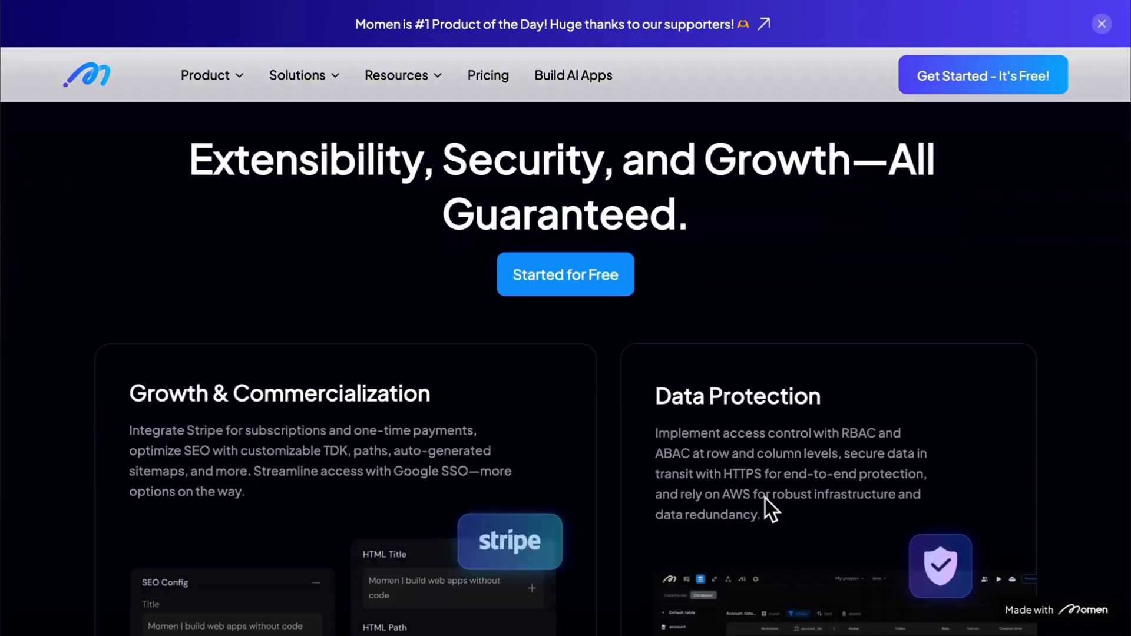
{"action": "scroll", "coordinate": [756, 505], "scroll_direction": "down", "scroll_amount": 4}
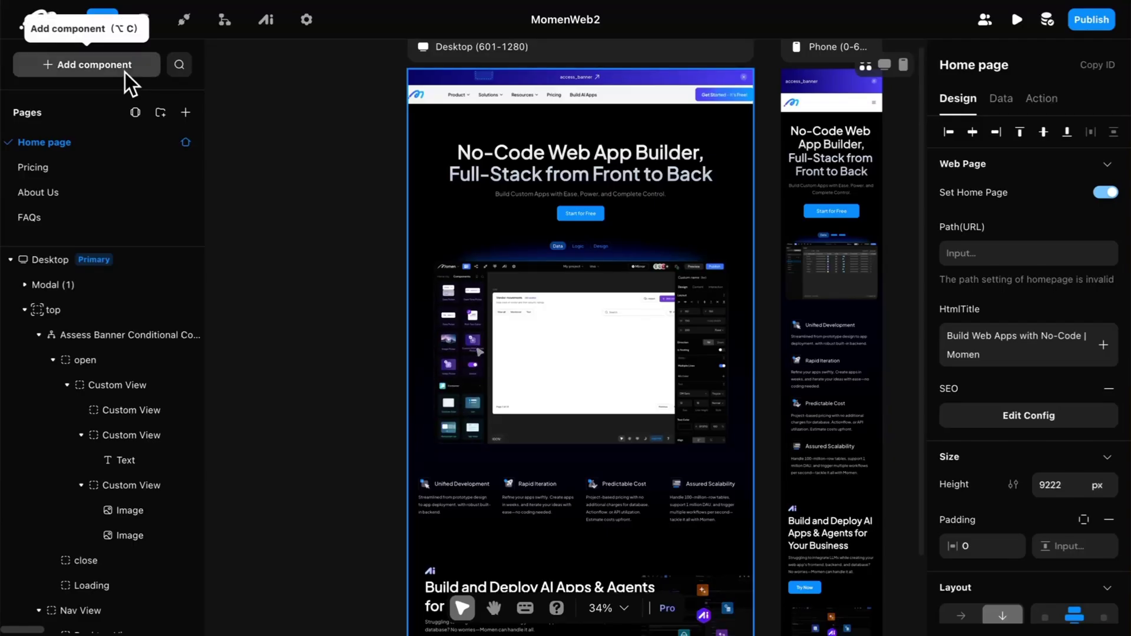
{"action": "left_click", "coordinate": [125, 74]}
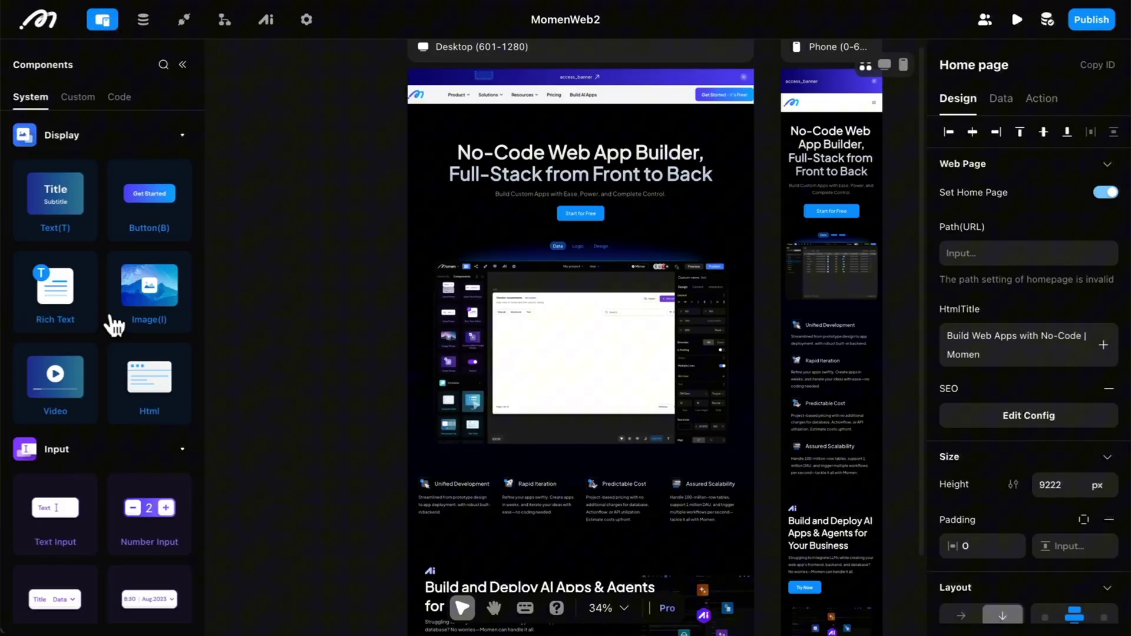
{"action": "scroll", "coordinate": [114, 324], "scroll_direction": "down", "scroll_amount": 5}
{"action": "scroll", "coordinate": [114, 324], "scroll_direction": "down", "scroll_amount": 5}
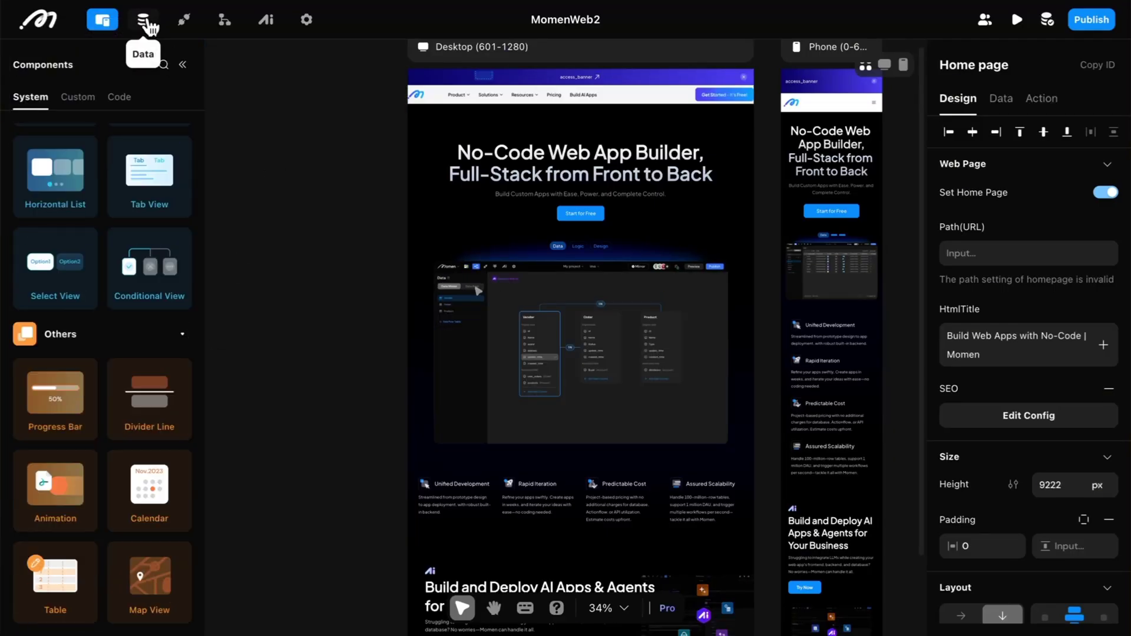
{"action": "left_click", "coordinate": [149, 28]}
{"action": "scroll", "coordinate": [646, 320], "scroll_direction": "down", "scroll_amount": 5}
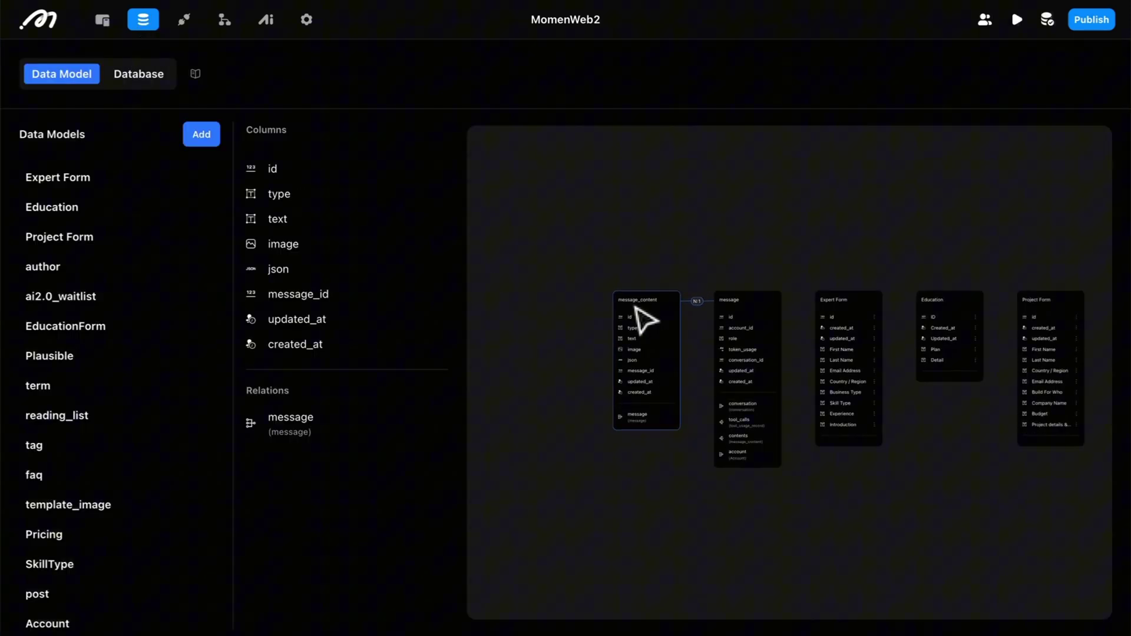
{"action": "scroll", "coordinate": [645, 319], "scroll_direction": "right", "scroll_amount": 5}
{"action": "left_click", "coordinate": [139, 74]}
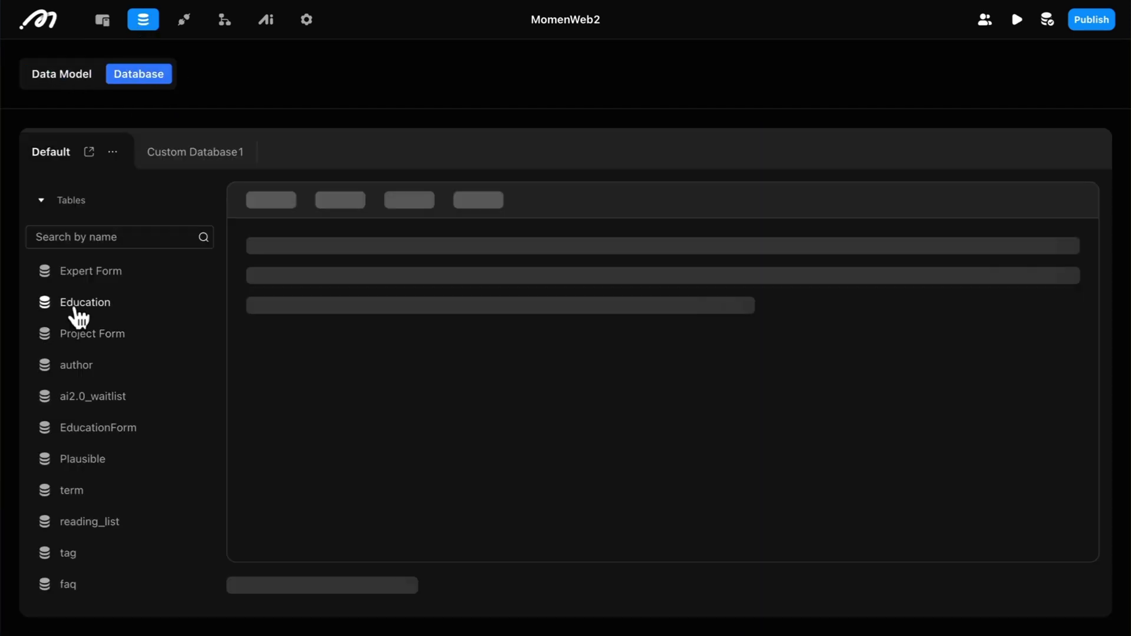
{"action": "scroll", "coordinate": [77, 404], "scroll_direction": "down", "scroll_amount": 2}
{"action": "scroll", "coordinate": [77, 442], "scroll_direction": "down", "scroll_amount": 5}
{"action": "scroll", "coordinate": [76, 482], "scroll_direction": "down", "scroll_amount": 3}
{"action": "scroll", "coordinate": [315, 374], "scroll_direction": "down", "scroll_amount": 2}
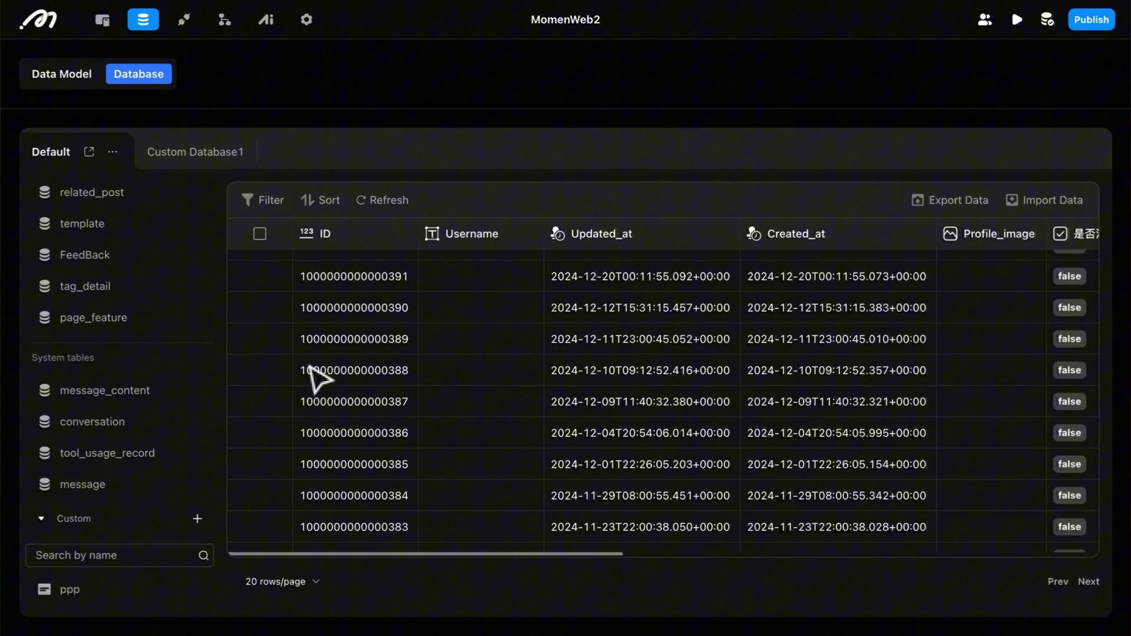
{"action": "scroll", "coordinate": [316, 373], "scroll_direction": "down", "scroll_amount": 2}
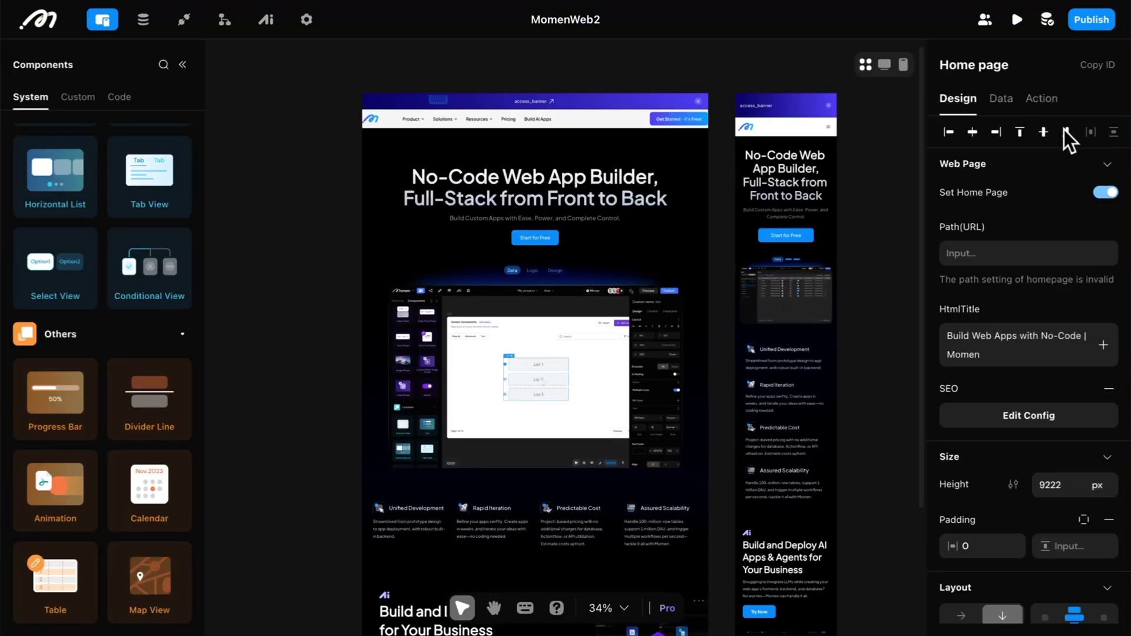
Step: Open the Publish popover to reveal the app's preview QR code and link
{"action": "left_click", "coordinate": [1088, 27]}
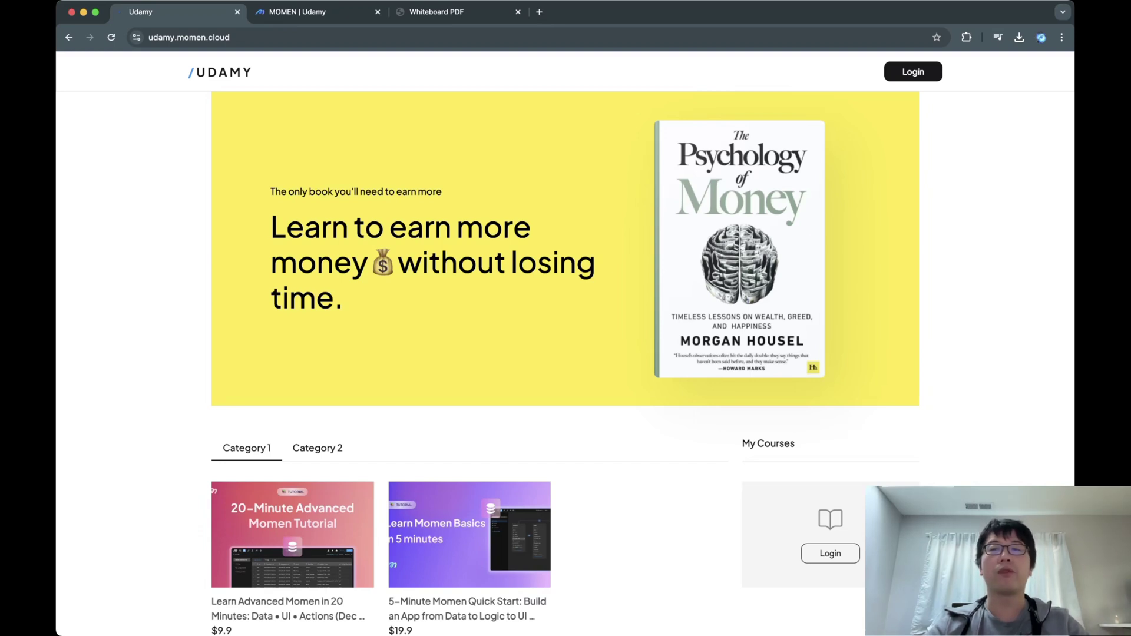
Step: Sign up for a new Udamy account and show the Category 2 course listings
{"action": "left_click", "coordinate": [913, 72]}
{"action": "left_click", "coordinate": [612, 449]}
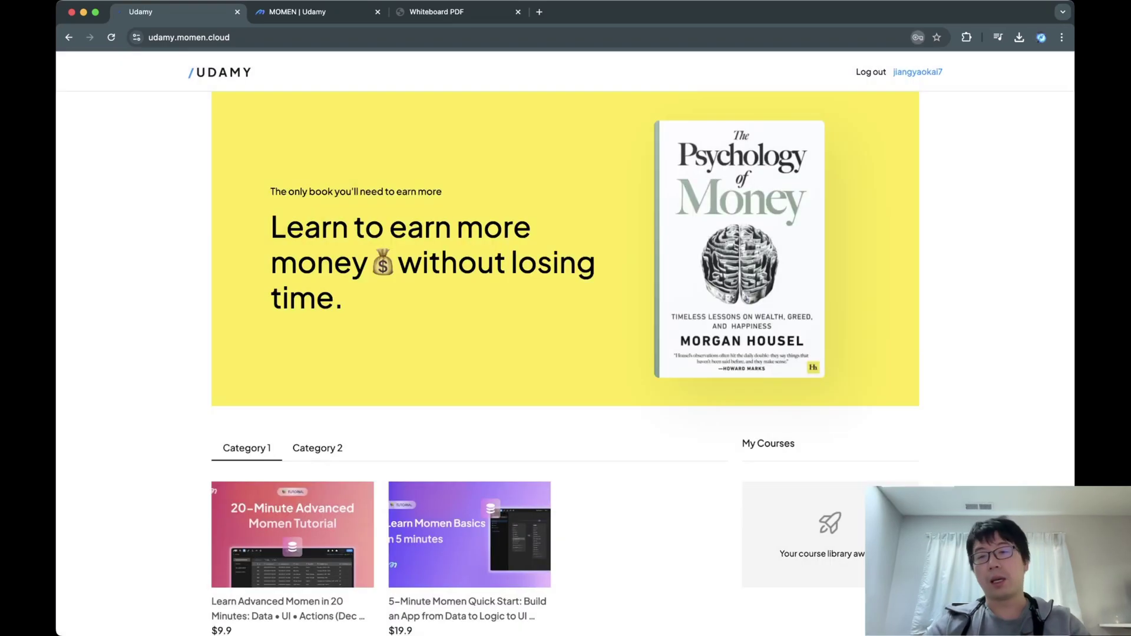
{"action": "scroll", "coordinate": [565, 354], "scroll_direction": "down", "scroll_amount": 2}
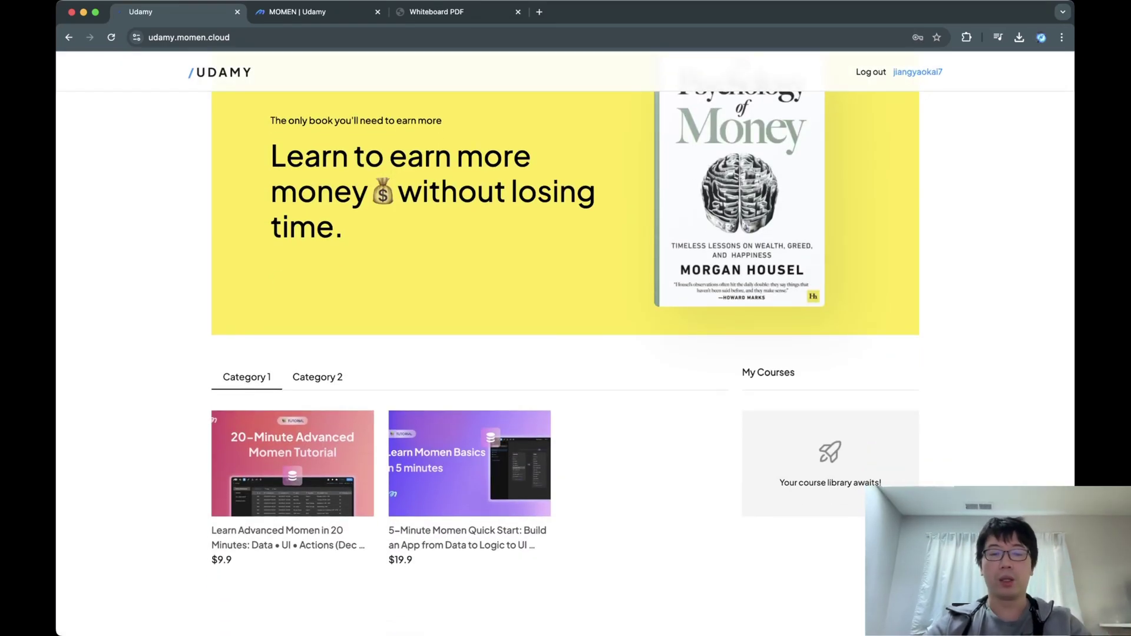
{"action": "left_click", "coordinate": [317, 377]}
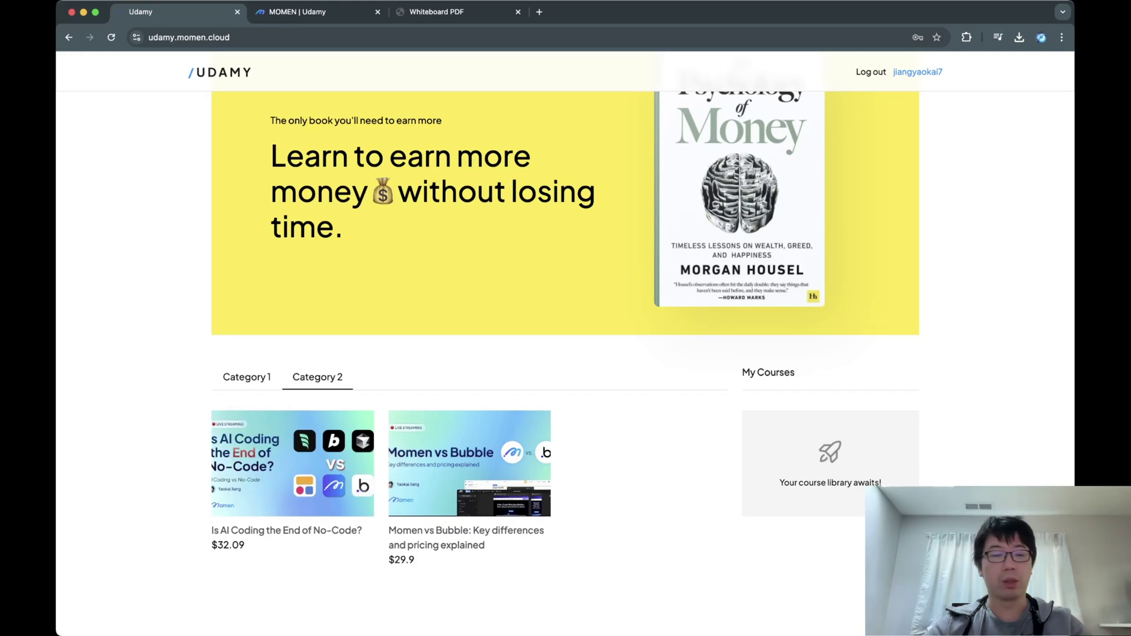